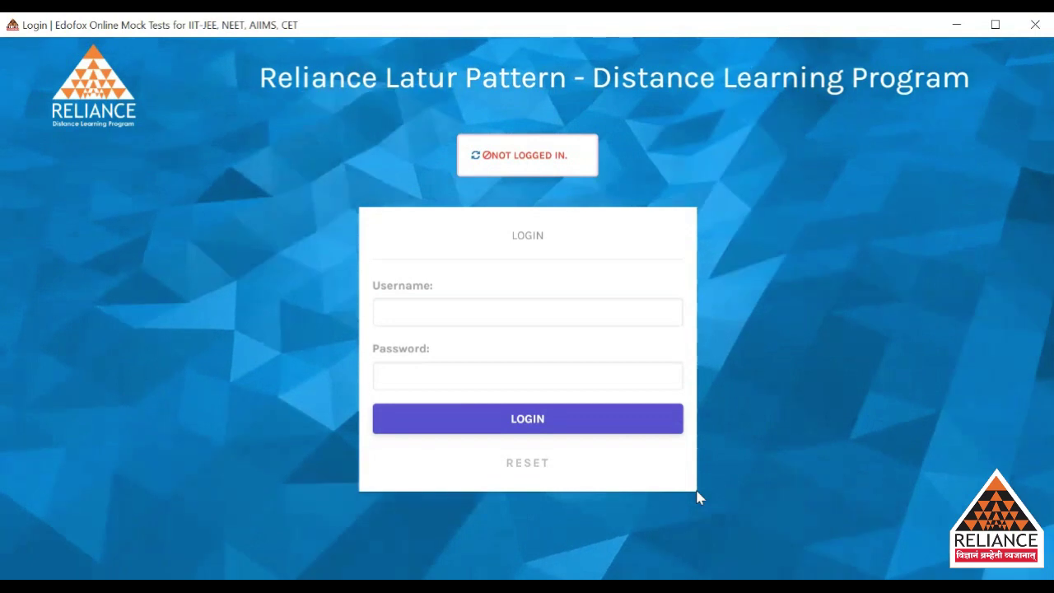
Log in to Edofox with the student's username and account password.
{"action": "left_click", "coordinate": [618, 311]}
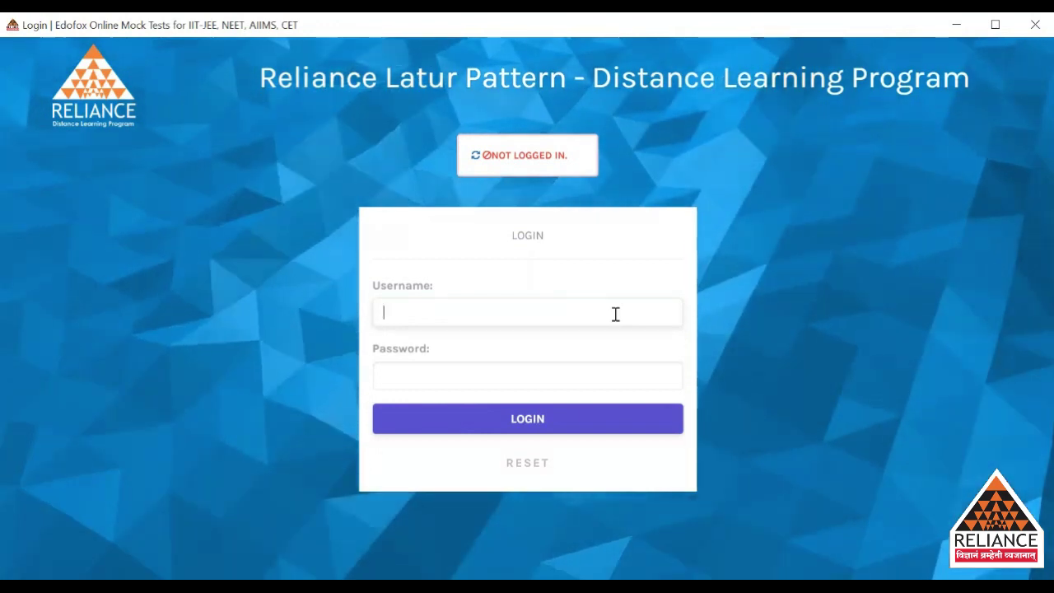
{"action": "type", "text": "r"}
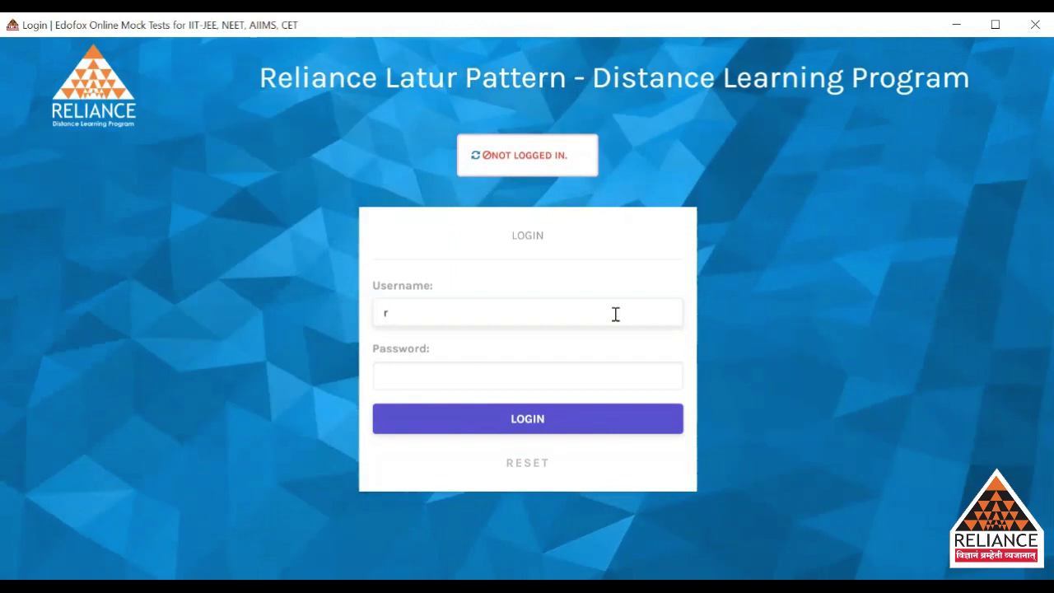
{"action": "type", "text": "lpd"}
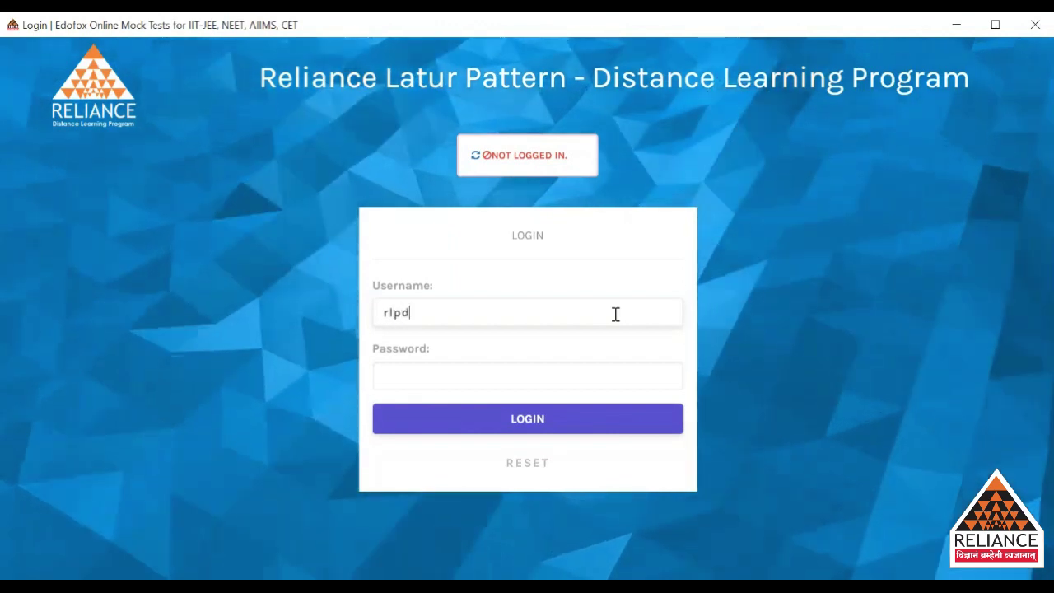
{"action": "type", "text": "lptrail"}
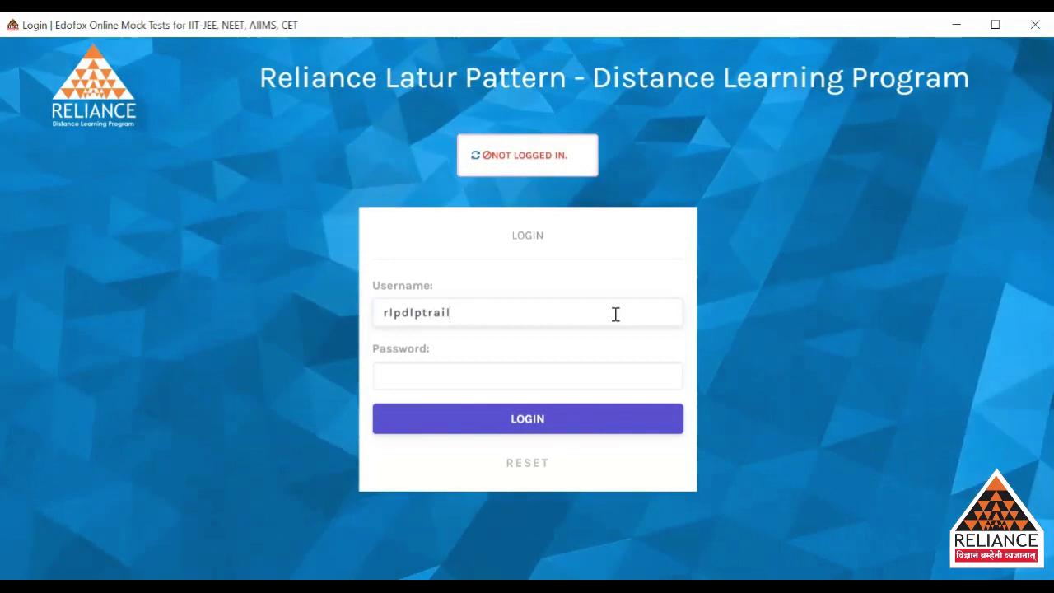
{"action": "key", "text": "Tab"}
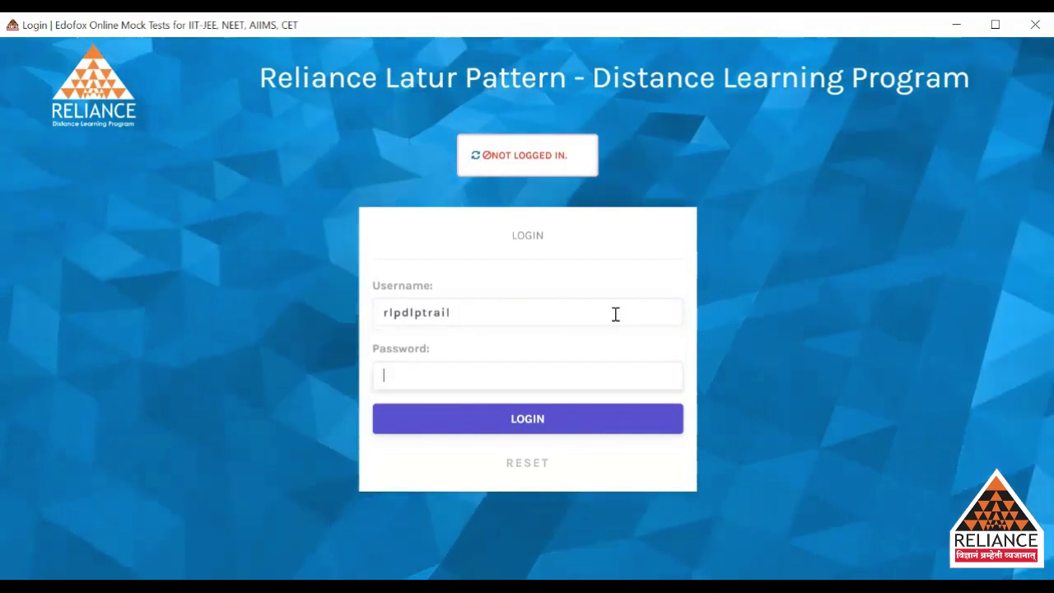
{"action": "type", "text": "12345"}
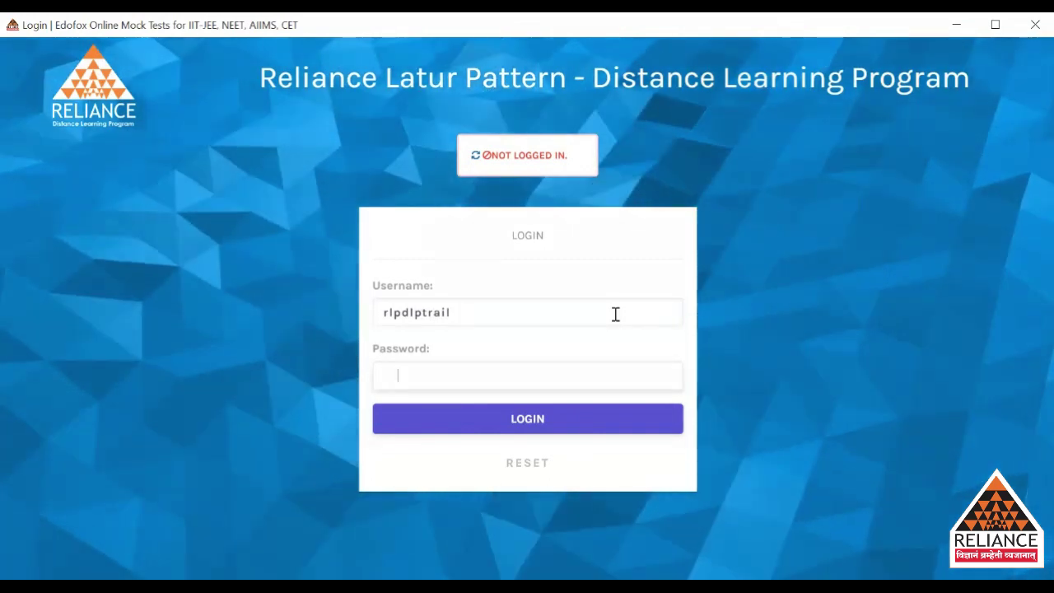
{"action": "type", "text": "678910"}
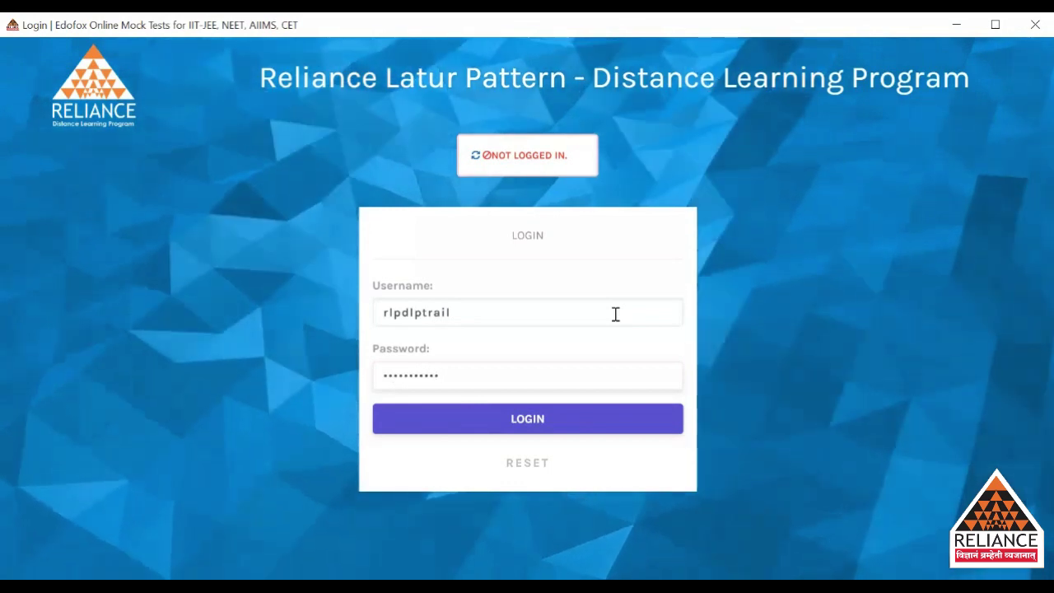
{"action": "left_click", "coordinate": [552, 405]}
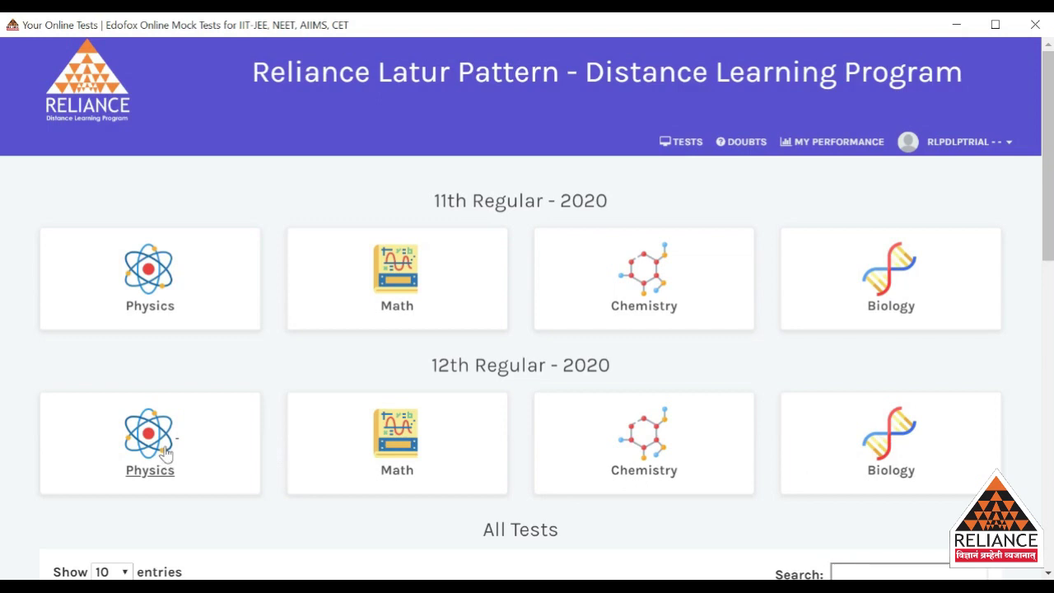
Open the Physics tile under 12th Regular - 2020 on the dashboard.
{"action": "left_click", "coordinate": [140, 467]}
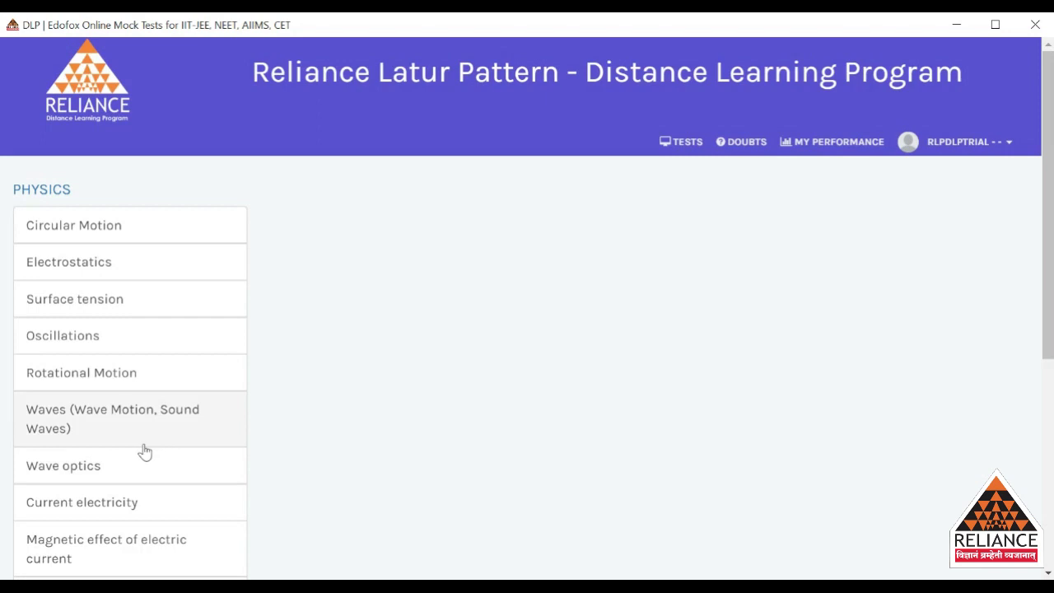
Browse the Physics chapter list, then open the Circular Motion chapter.
{"action": "scroll", "coordinate": [144, 451], "scroll_direction": "down", "scroll_amount": 1}
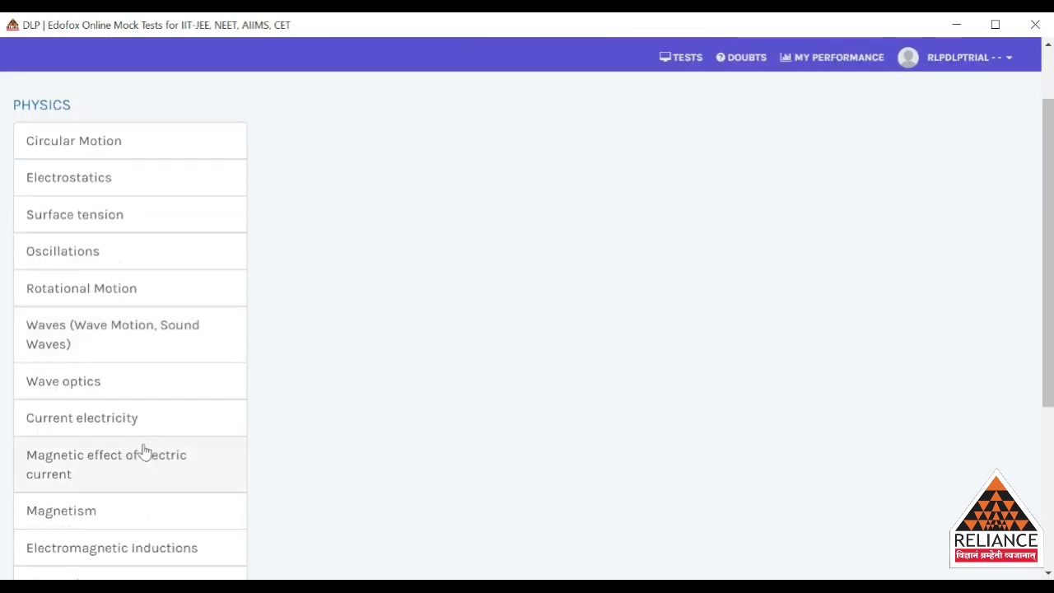
{"action": "scroll", "coordinate": [144, 451], "scroll_direction": "down", "scroll_amount": 1}
{"action": "scroll", "coordinate": [144, 451], "scroll_direction": "down", "scroll_amount": 3}
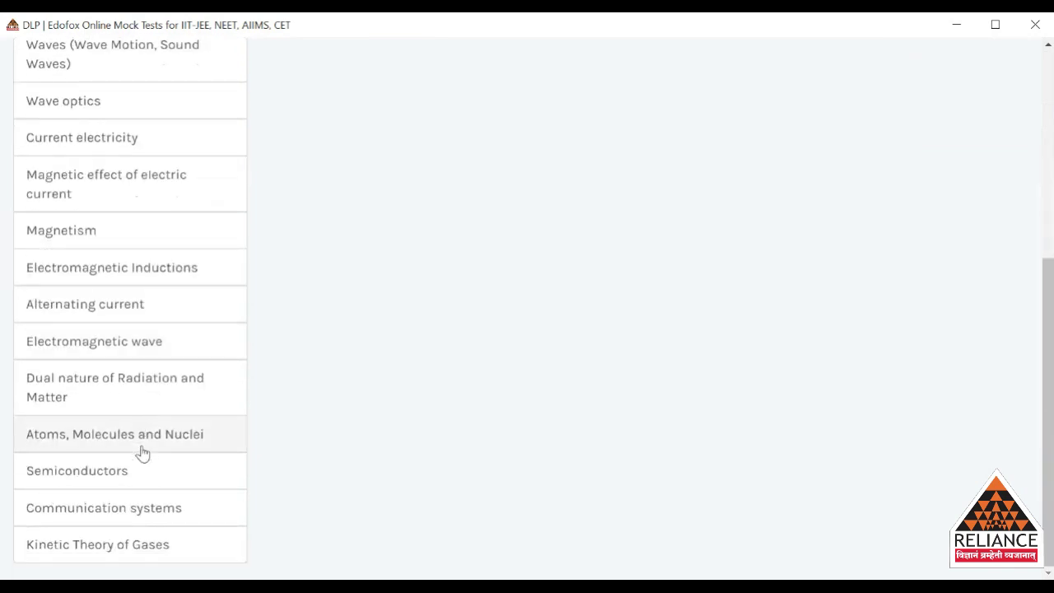
{"action": "scroll", "coordinate": [142, 452], "scroll_direction": "up", "scroll_amount": 5}
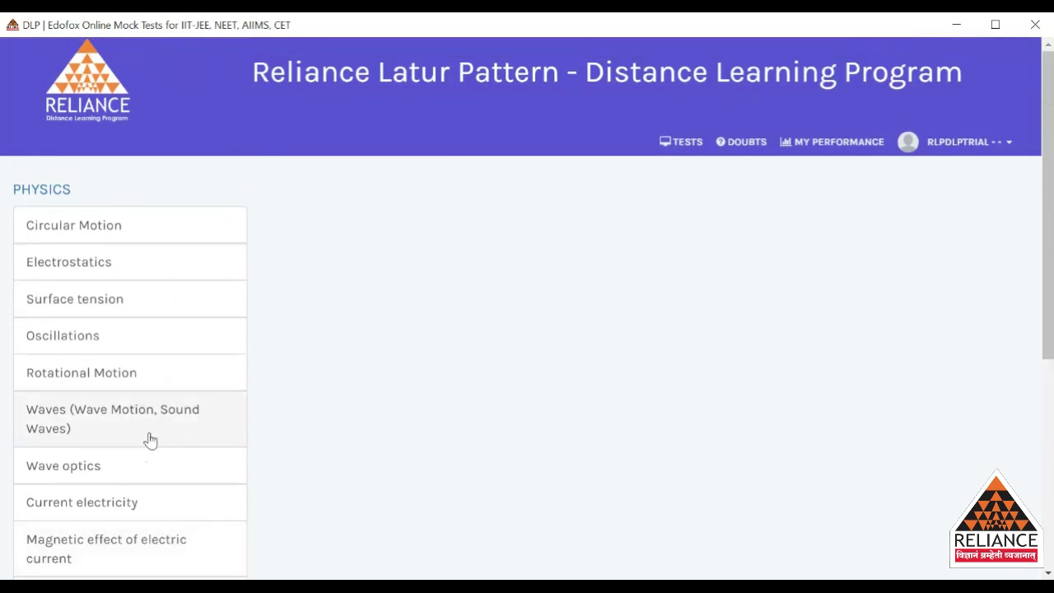
{"action": "left_click", "coordinate": [71, 237]}
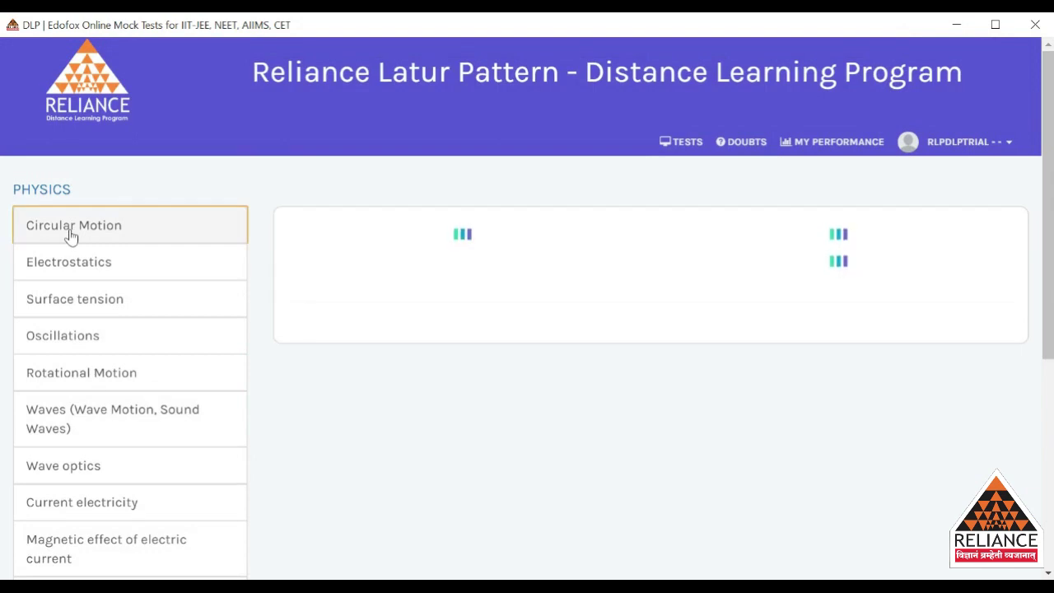
Open the CIRCULAR MOTION_1 lecture video from the Circular Motion list.
{"action": "scroll", "coordinate": [148, 247], "scroll_direction": "down", "scroll_amount": 2}
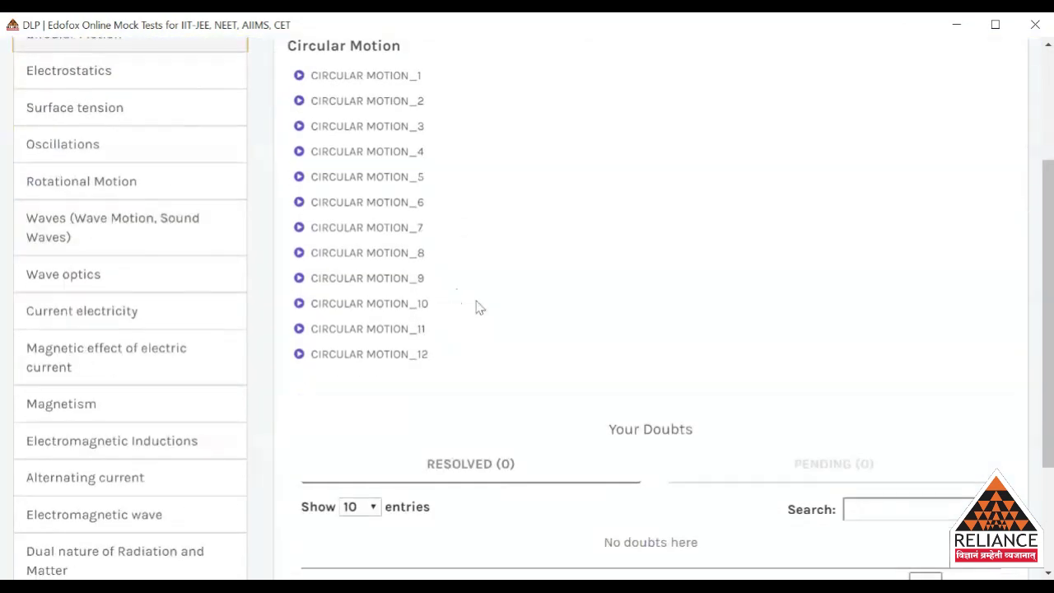
{"action": "scroll", "coordinate": [508, 315], "scroll_direction": "up", "scroll_amount": 1}
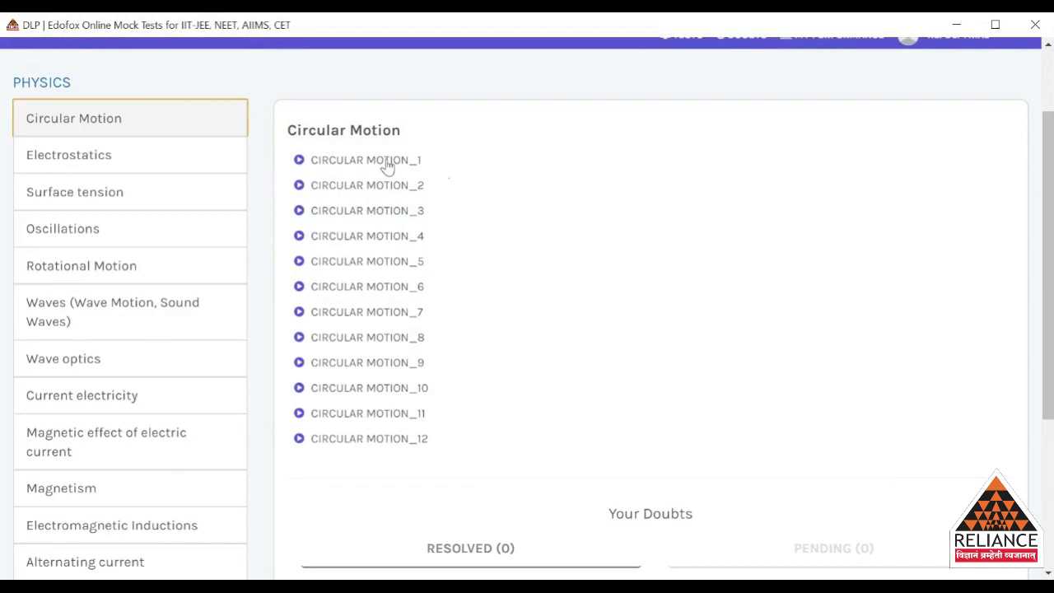
{"action": "left_click_drag", "start_coordinate": [624, 181], "coordinate": [689, 269]}
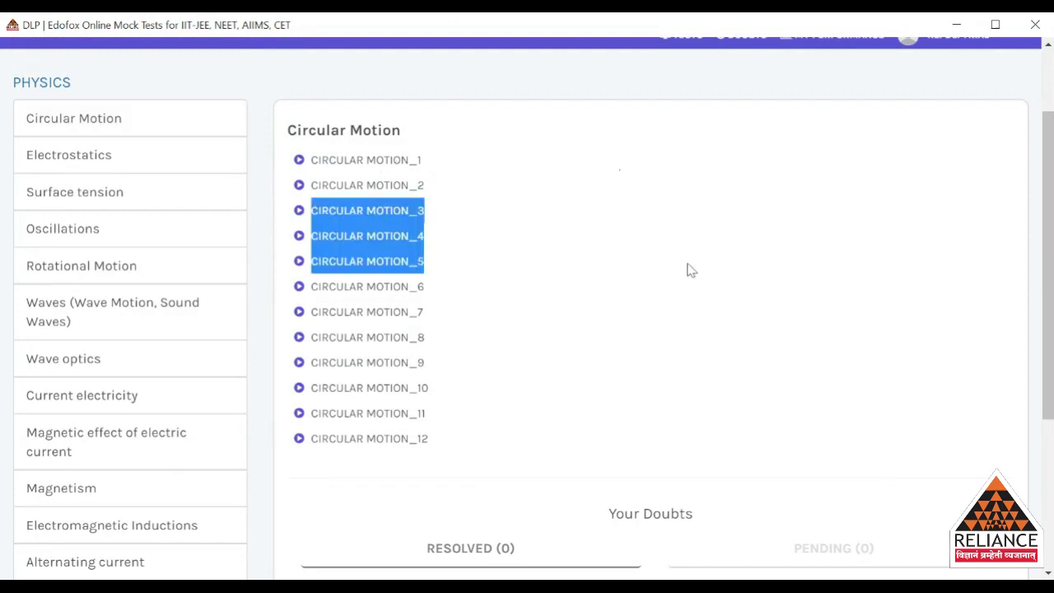
{"action": "left_click", "coordinate": [615, 217]}
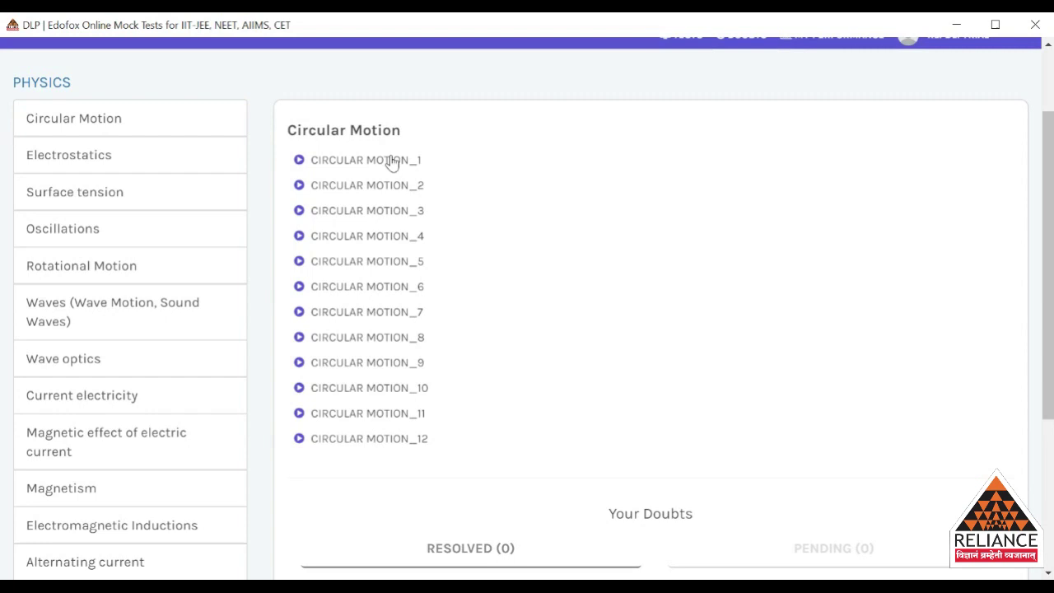
{"action": "left_click", "coordinate": [392, 161]}
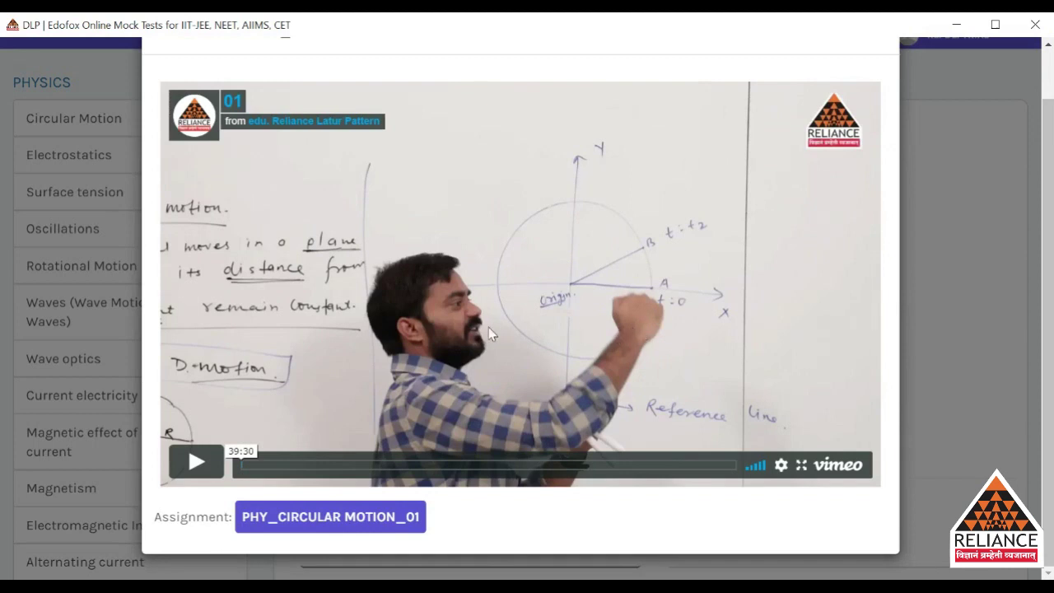
Play and pause the lecture after checking quality options, then open PHY_CIRCULAR MOTION_01 instructions.
{"action": "left_click", "coordinate": [202, 462]}
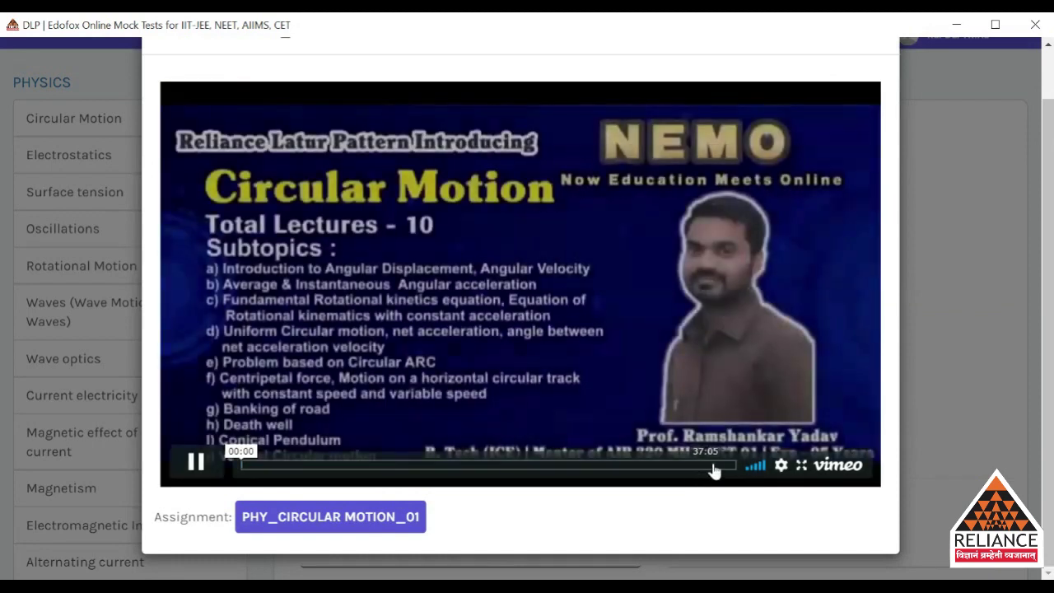
{"action": "left_click", "coordinate": [781, 466]}
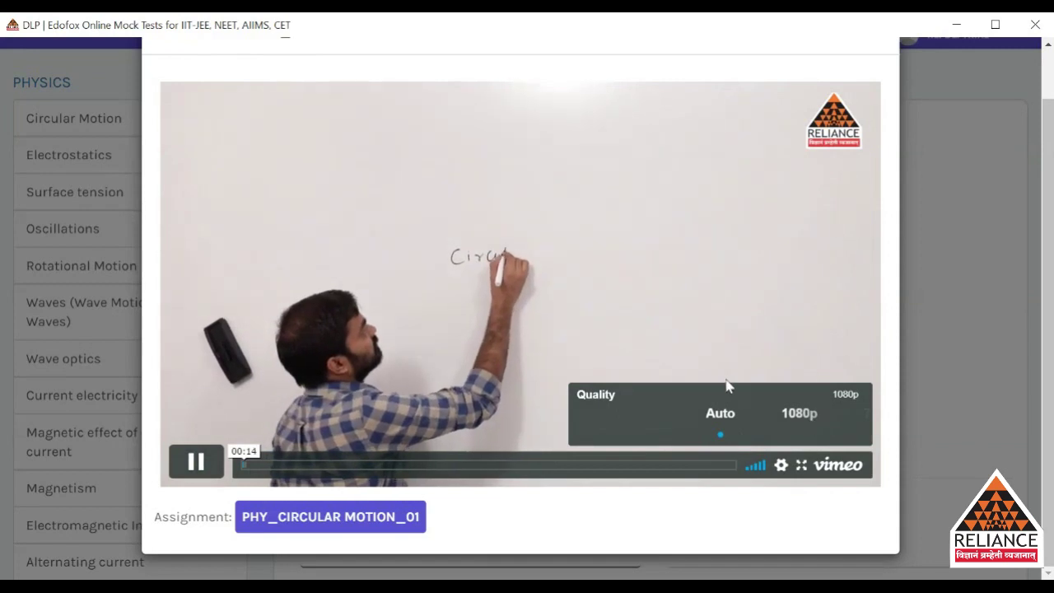
{"action": "left_click", "coordinate": [782, 471]}
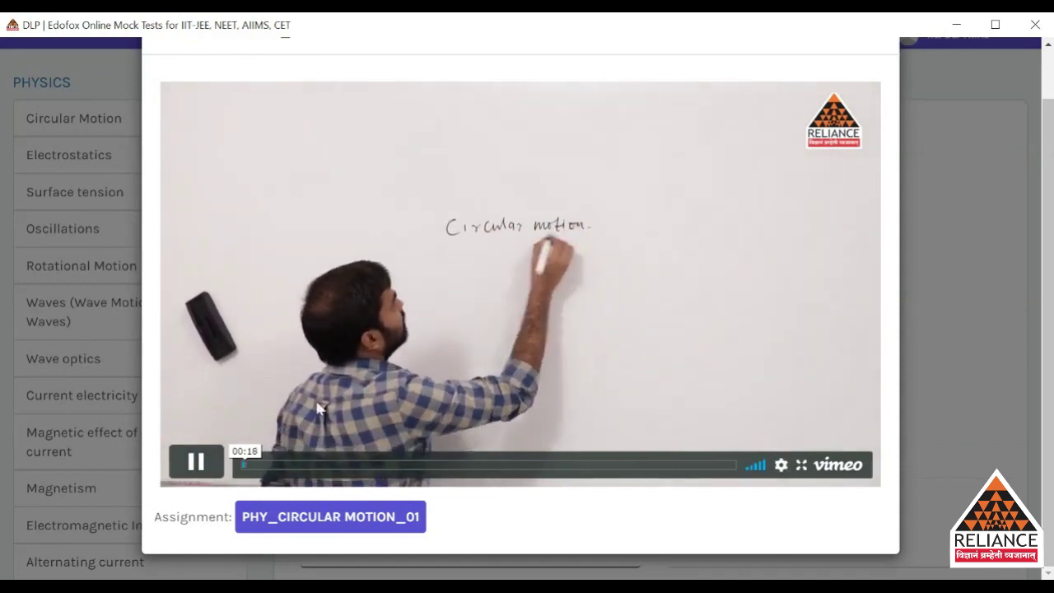
{"action": "left_click", "coordinate": [196, 474]}
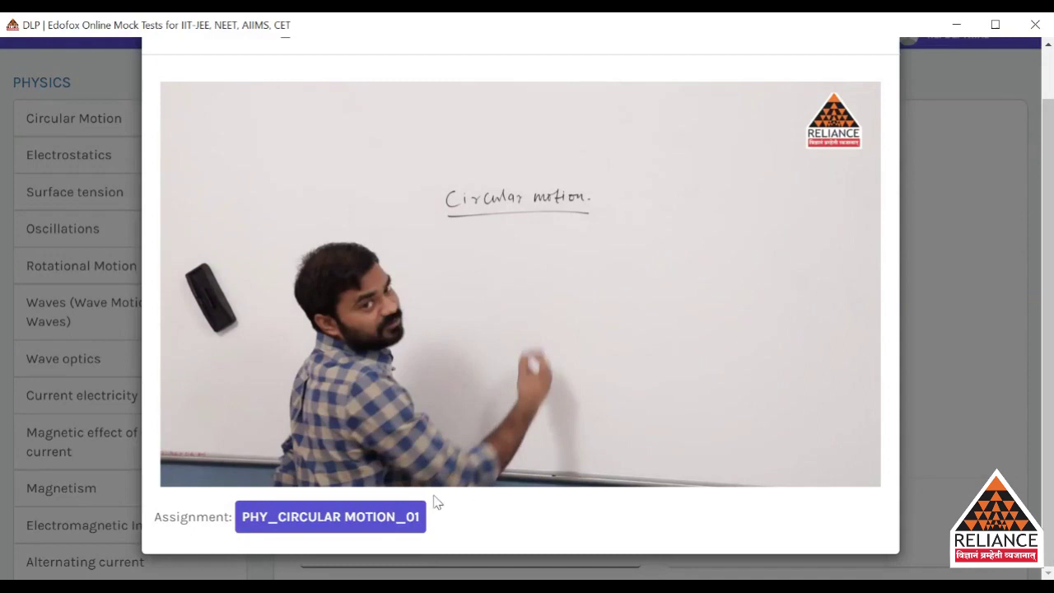
{"action": "left_click", "coordinate": [376, 519]}
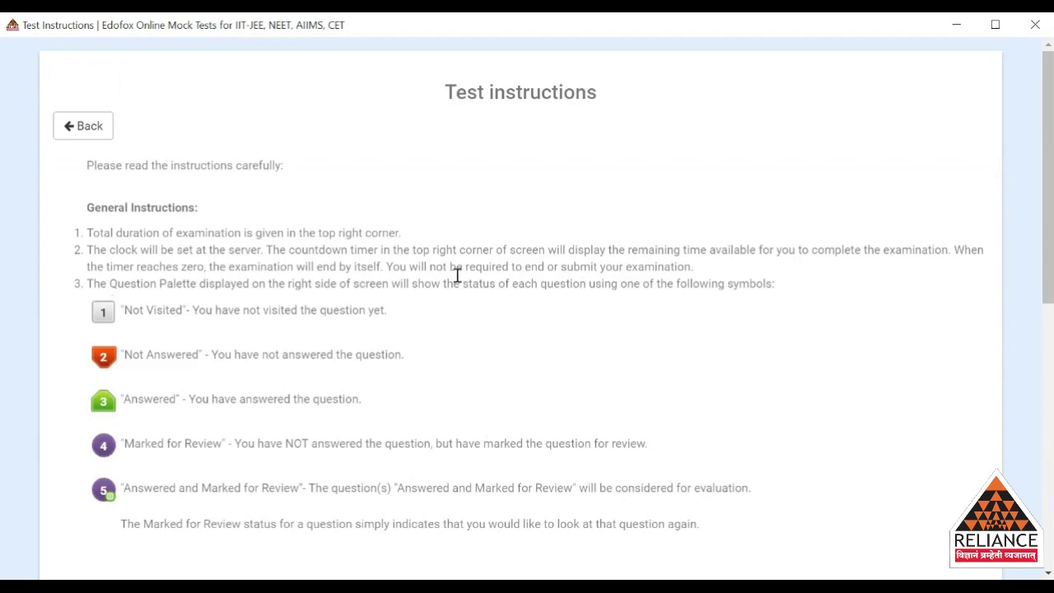
Read the general examination instructions to the bottom and press START TEST.
{"action": "left_click_drag", "start_coordinate": [445, 99], "coordinate": [514, 114]}
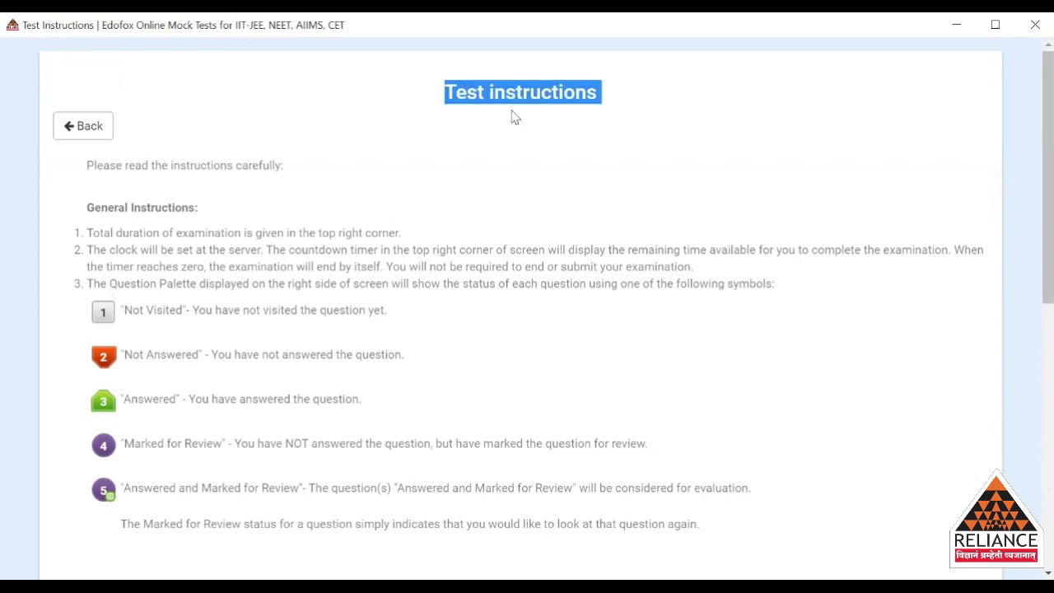
{"action": "left_click", "coordinate": [574, 141]}
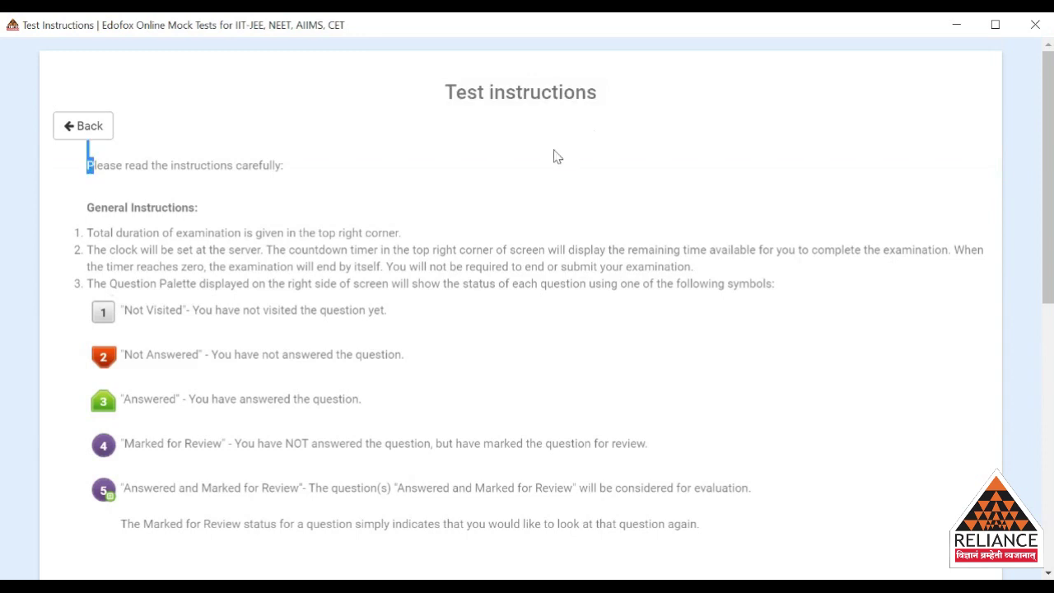
{"action": "scroll", "coordinate": [555, 156], "scroll_direction": "down", "scroll_amount": 1}
{"action": "scroll", "coordinate": [555, 157], "scroll_direction": "down", "scroll_amount": 1}
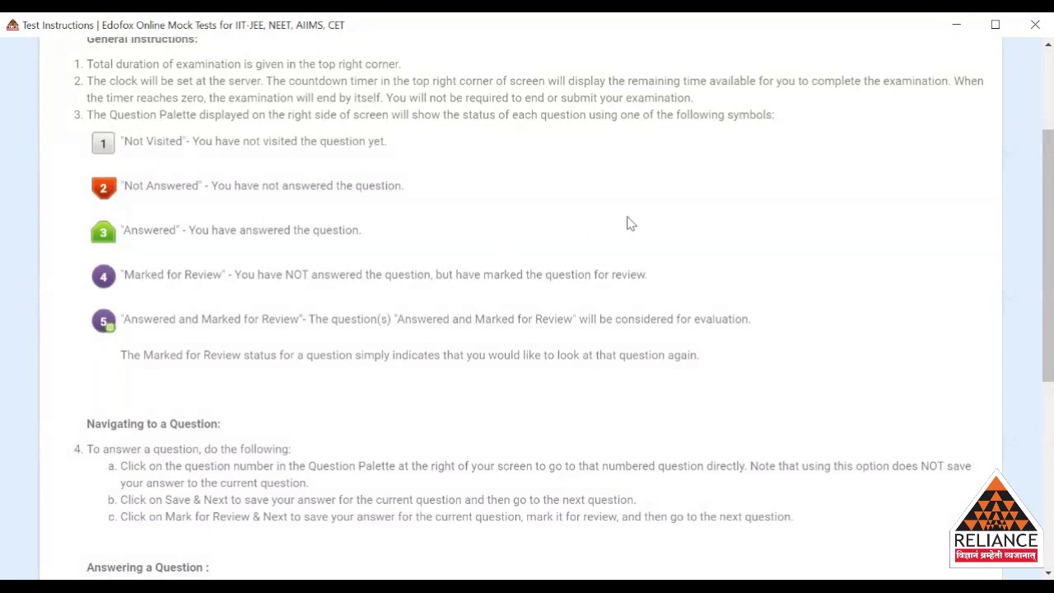
{"action": "scroll", "coordinate": [628, 223], "scroll_direction": "down", "scroll_amount": 5}
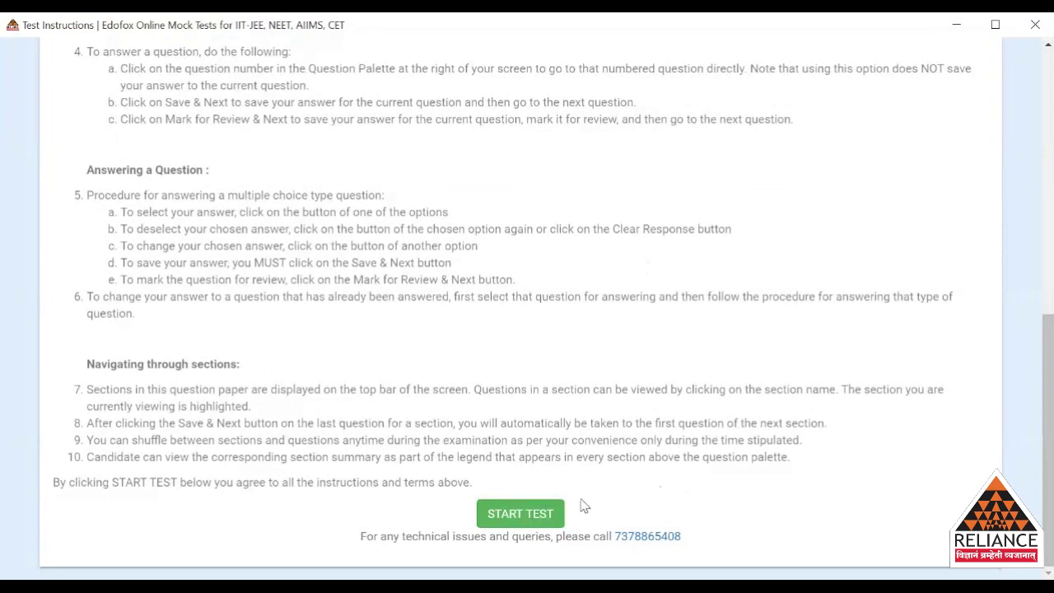
{"action": "left_click", "coordinate": [531, 515]}
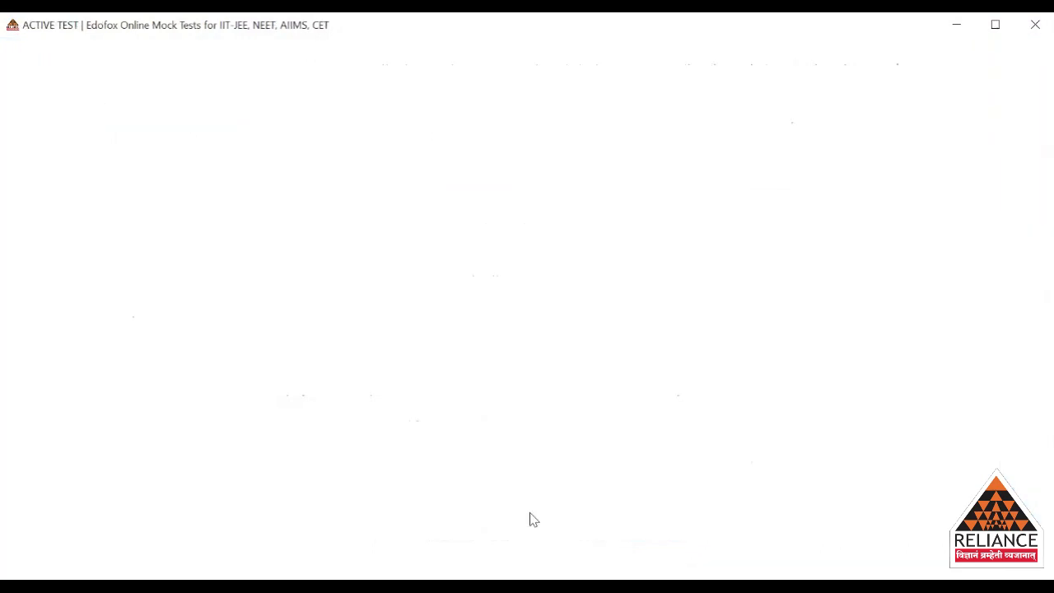